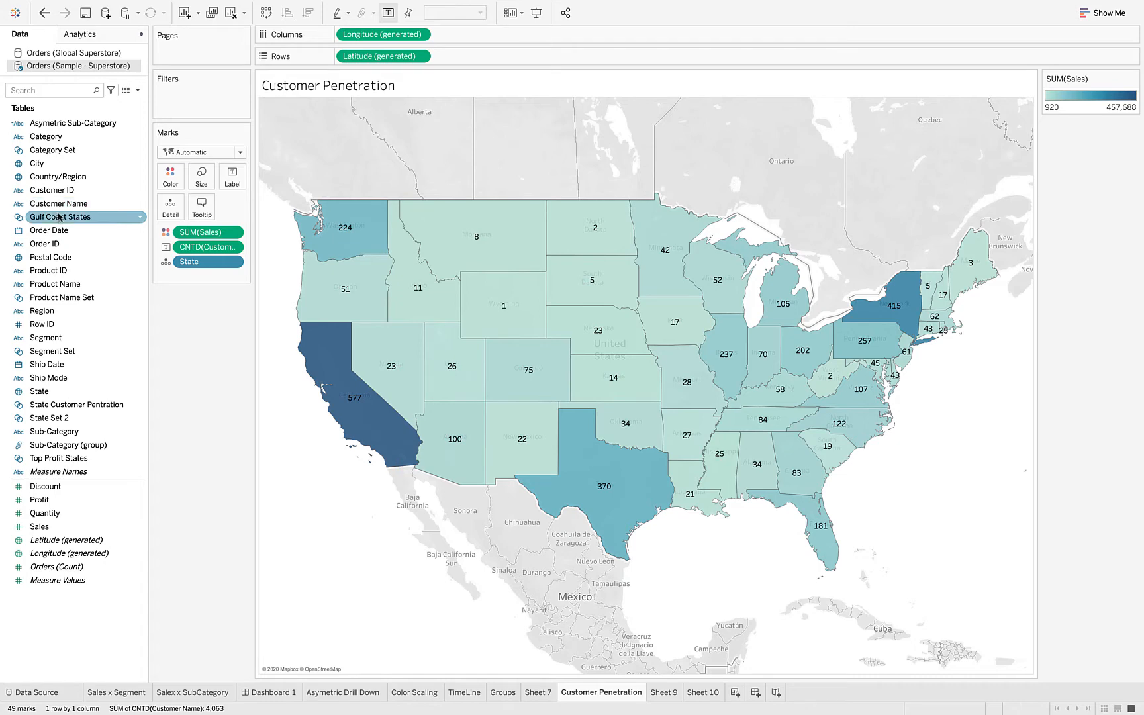
- Filter the map by the Gulf Coast States set and by the State Customer Pentration set in turn, removing each filter again
{"action": "left_click_drag", "start_coordinate": [41, 220], "coordinate": [172, 98]}
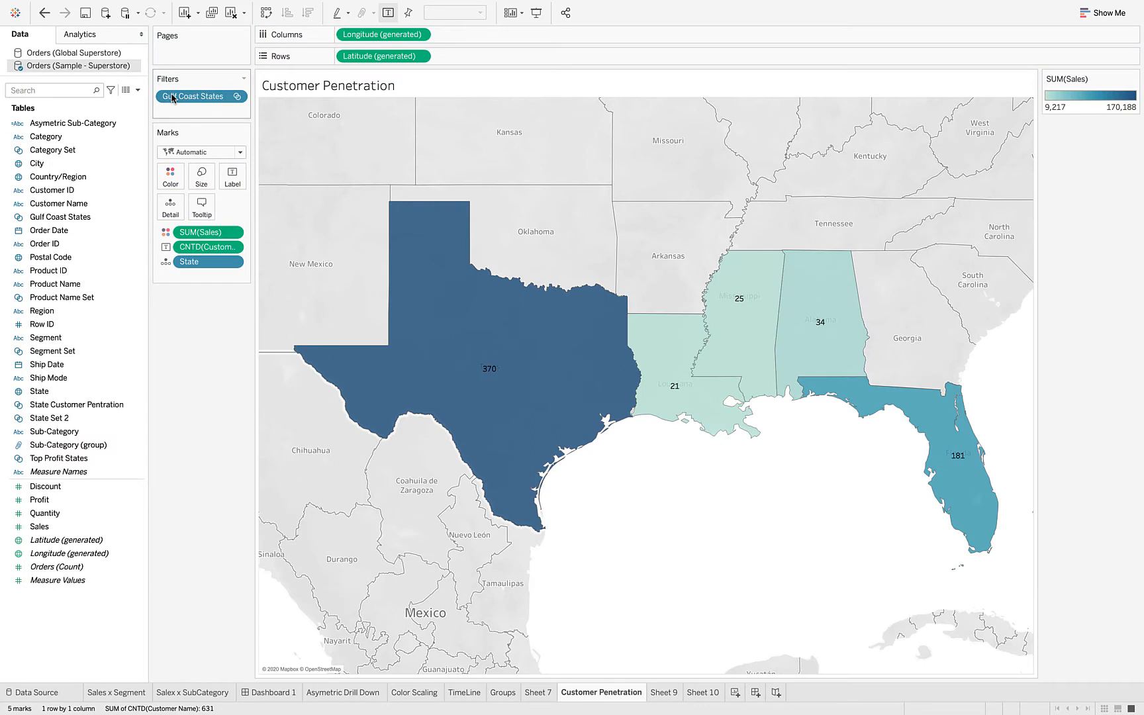
{"action": "mouse_move", "coordinate": [765, 351]}
{"action": "left_click_drag", "start_coordinate": [205, 96], "coordinate": [199, 318]}
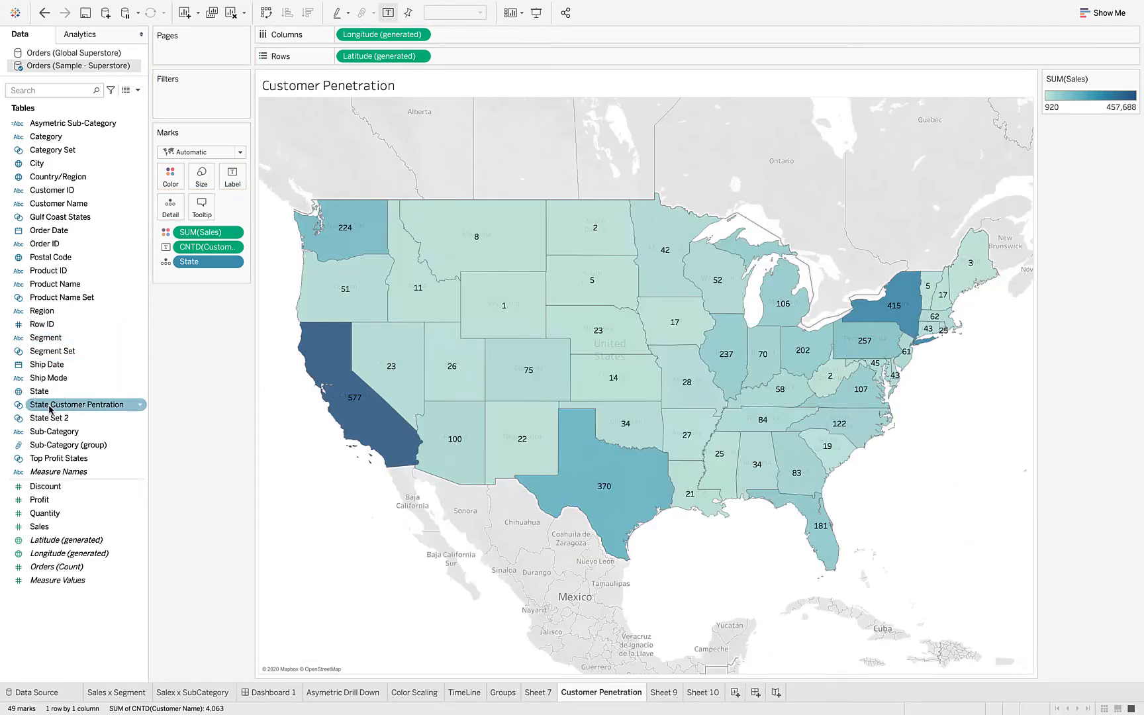
{"action": "left_click_drag", "start_coordinate": [55, 409], "coordinate": [192, 94]}
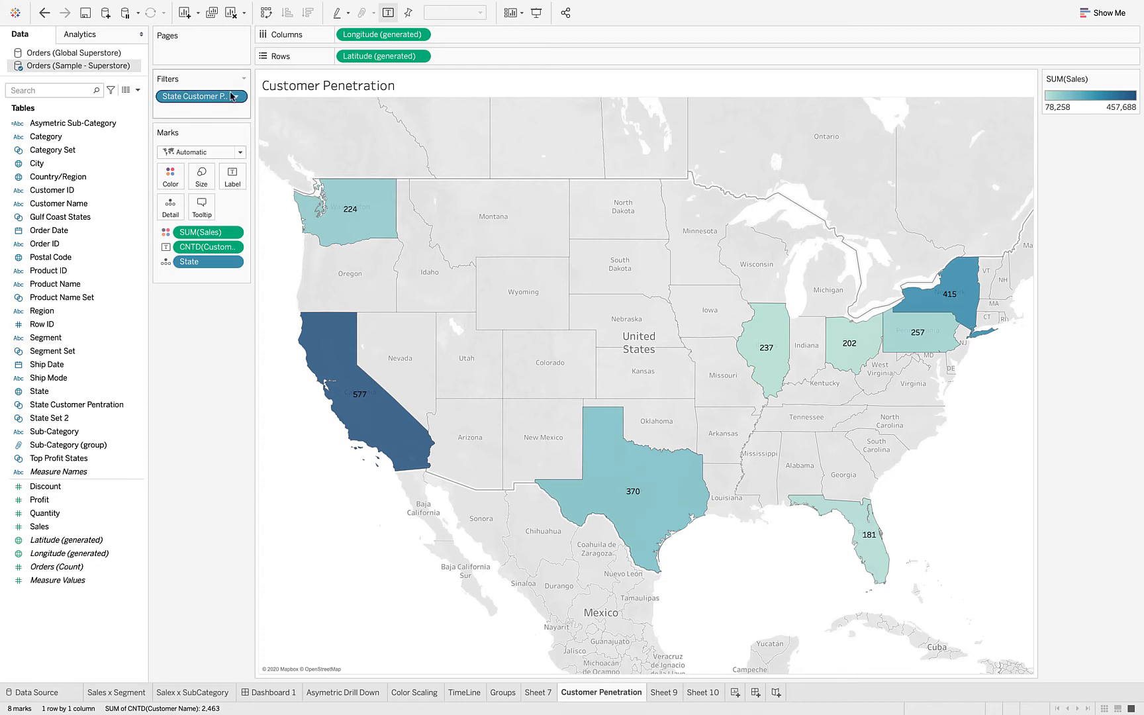
{"action": "left_click_drag", "start_coordinate": [217, 98], "coordinate": [205, 338]}
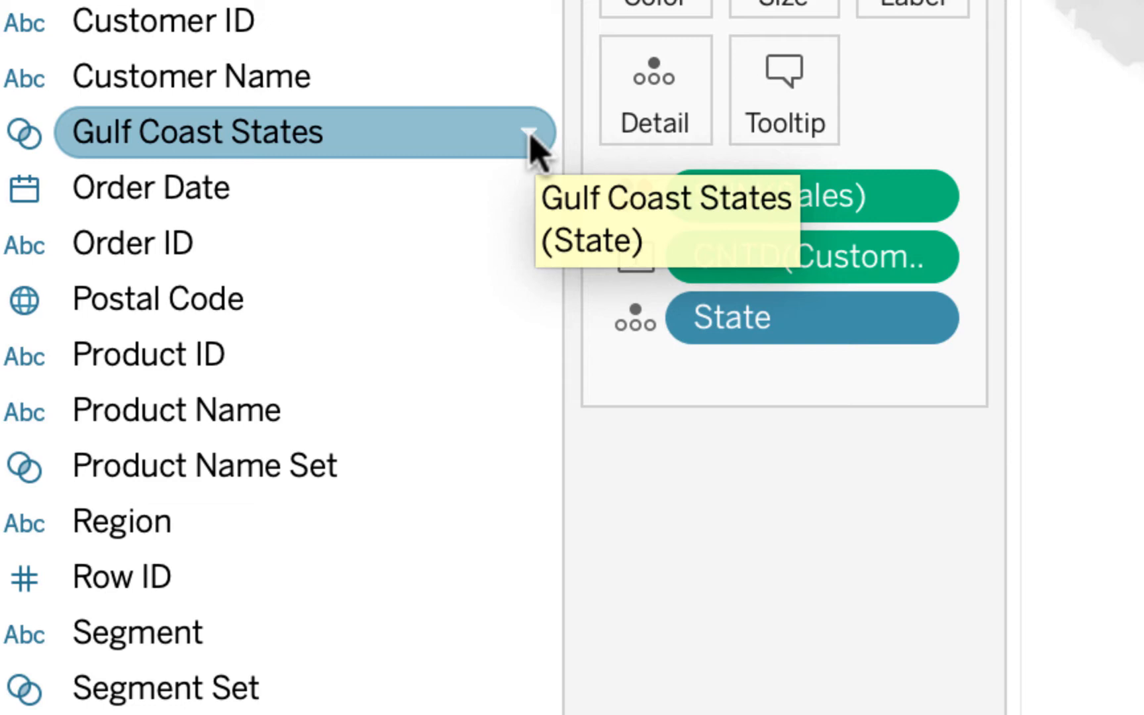
- Start a combined set from the Gulf Coast States set and name it Combined Set
{"action": "left_click", "coordinate": [529, 135]}
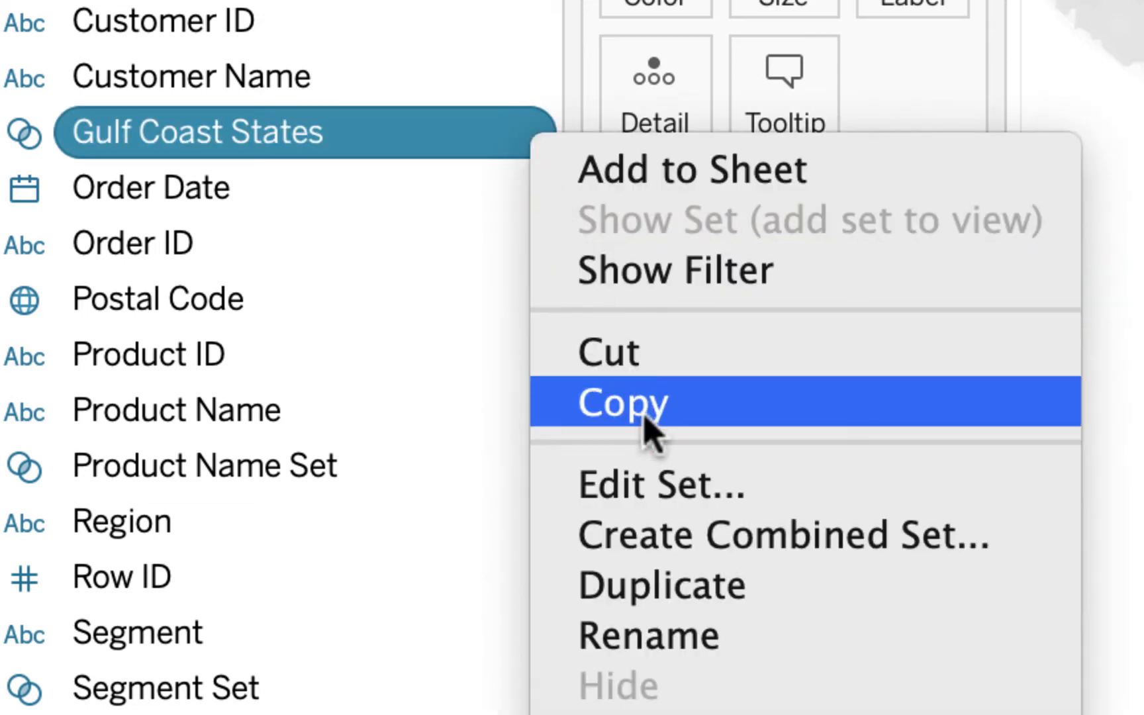
{"action": "left_click", "coordinate": [685, 546]}
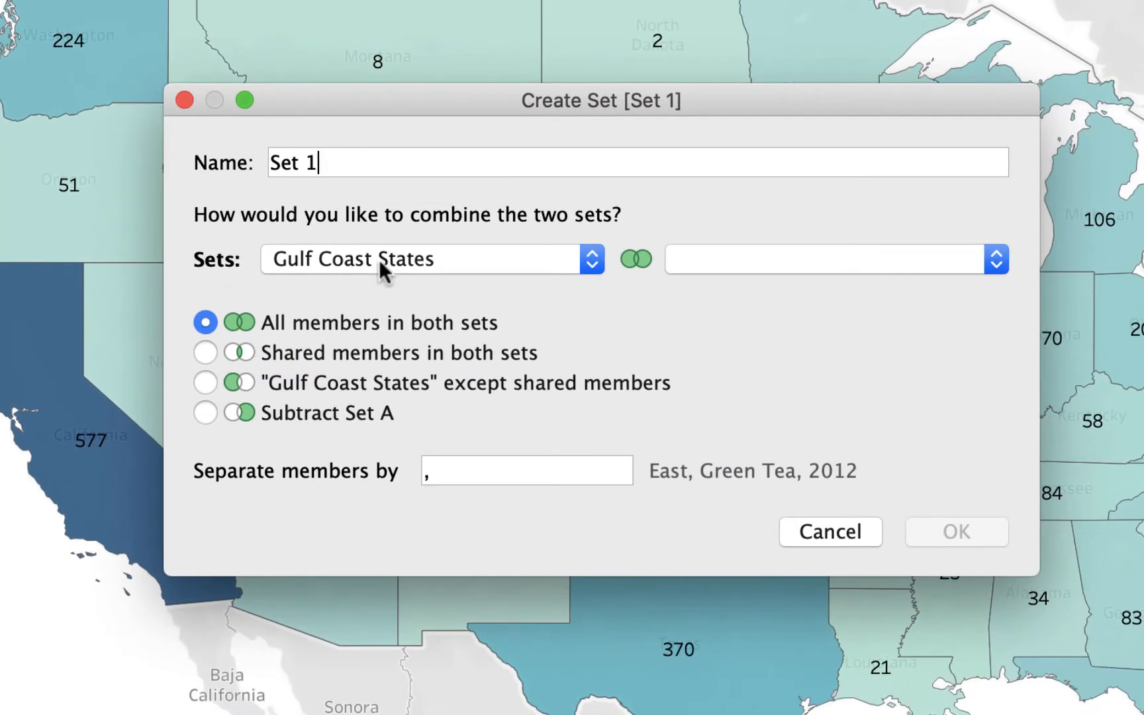
{"action": "key", "text": "BackSpace"}
{"action": "key", "text": "BackSpace"}
{"action": "key", "text": "BackSpace"}
{"action": "key", "text": "BackSpace"}
{"action": "key", "text": "BackSpace"}
{"action": "type", "text": "Combine"}
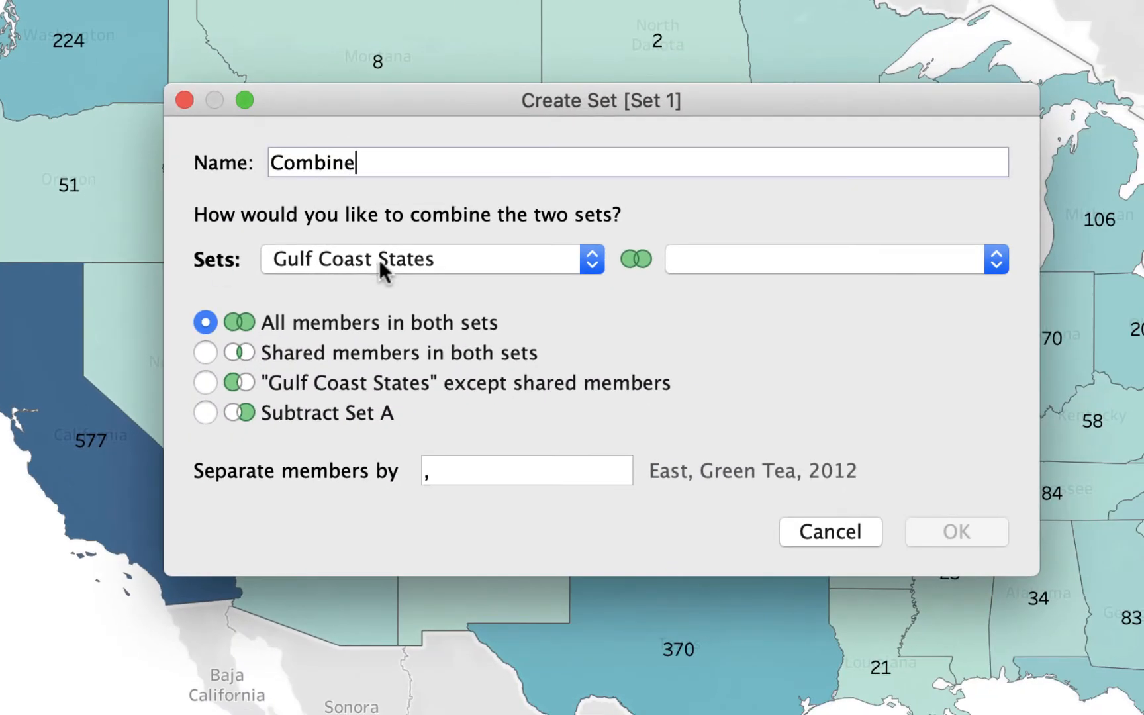
{"action": "type", "text": "d Sets"}
{"action": "key", "text": "BackSpace"}
- Create the combined set with State Customer Pentration as second set and all members included, and filter the map by Combined Set
{"action": "left_click", "coordinate": [996, 260]}
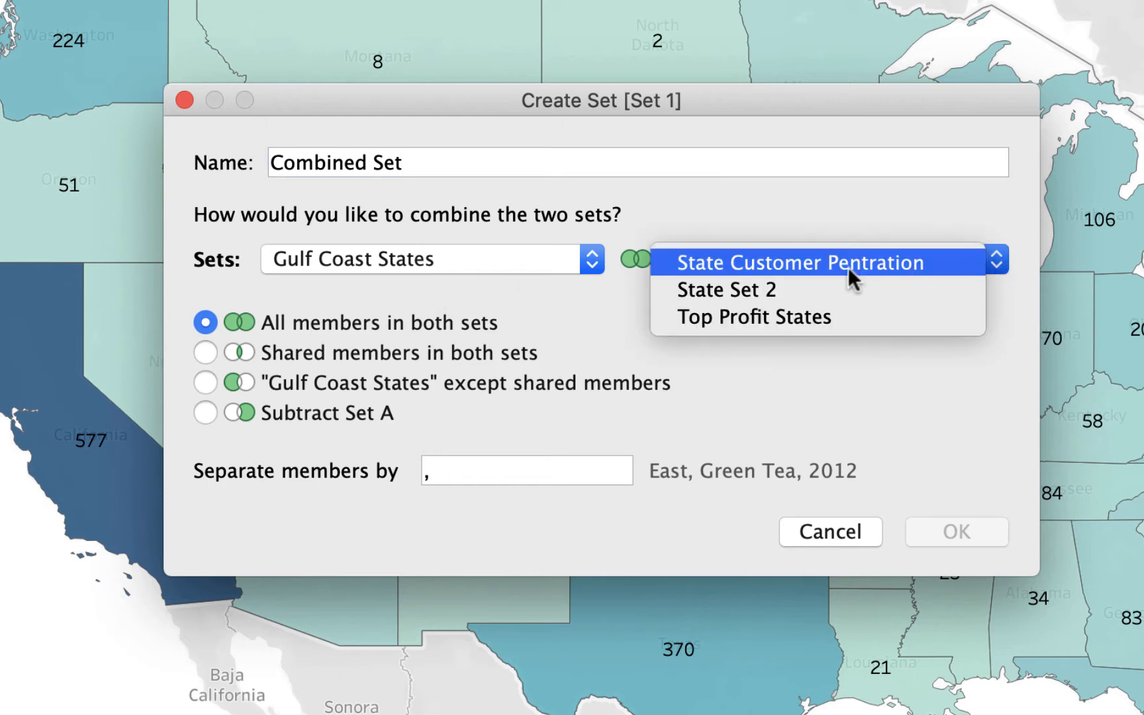
{"action": "left_click", "coordinate": [769, 269]}
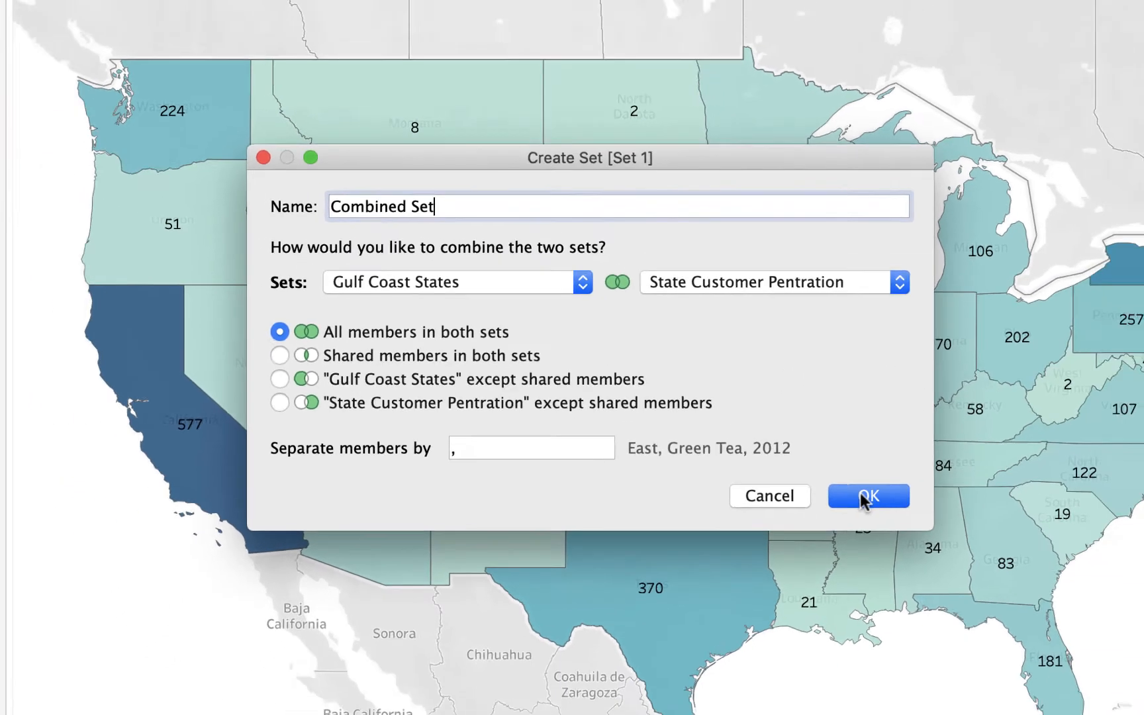
{"action": "left_click", "coordinate": [951, 535]}
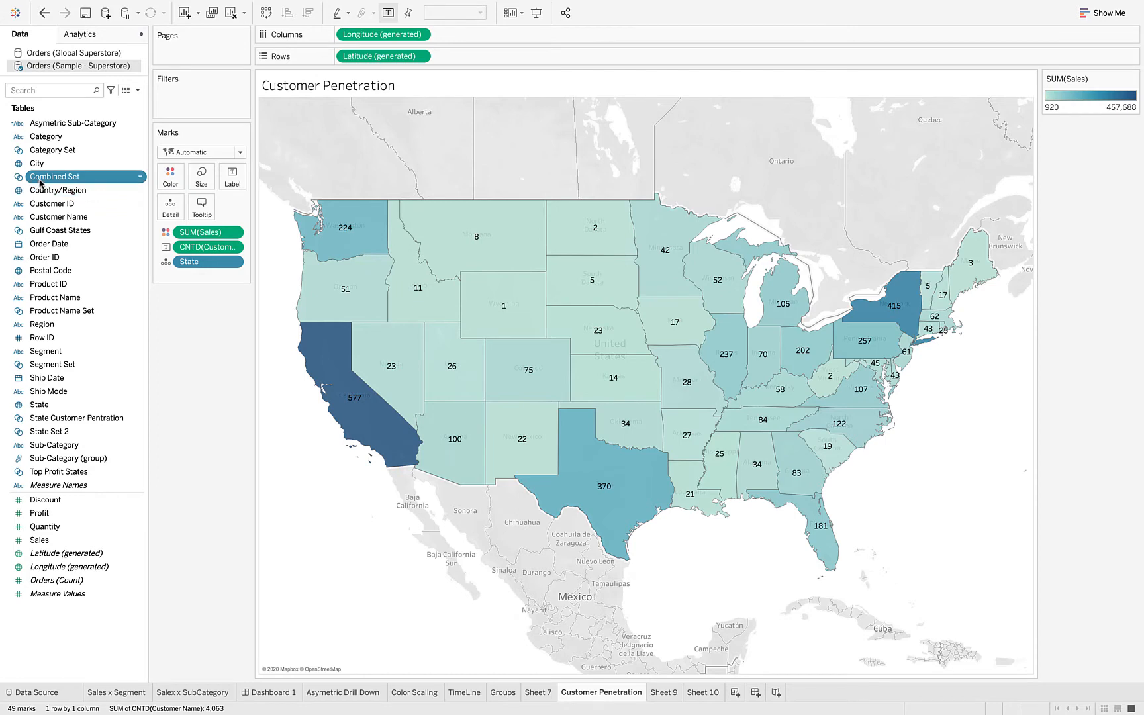
{"action": "left_click_drag", "start_coordinate": [41, 178], "coordinate": [165, 98]}
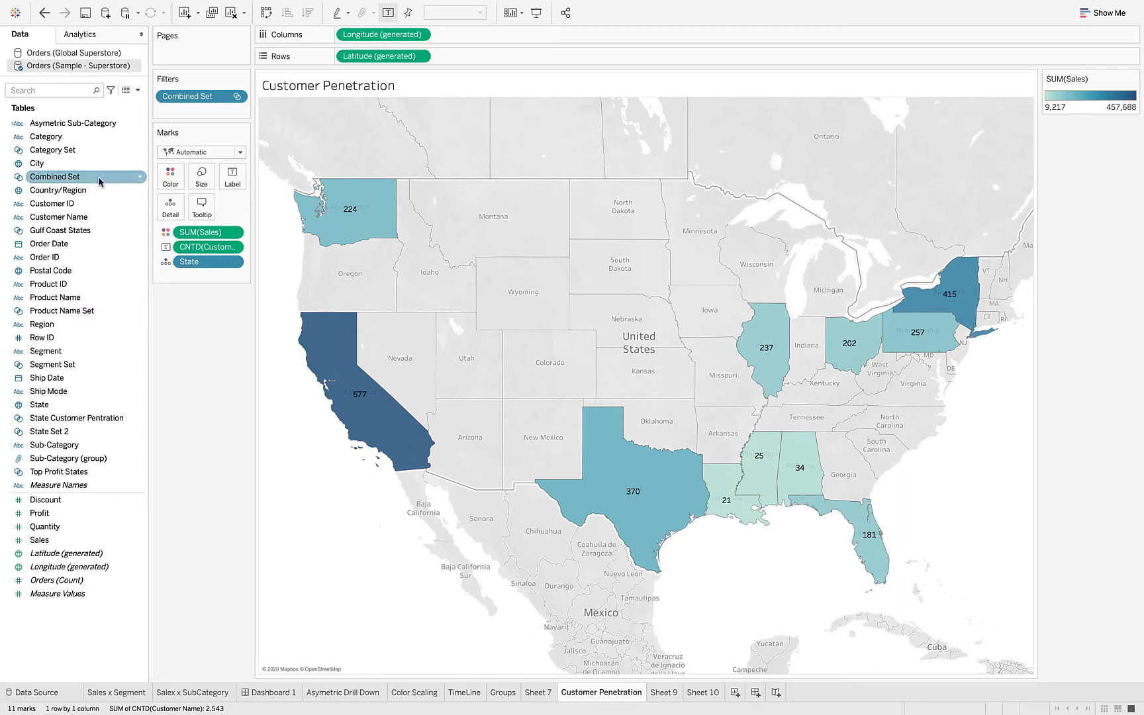
- Edit Combined Set to include only the shared members in both sets
{"action": "right_click", "coordinate": [139, 178]}
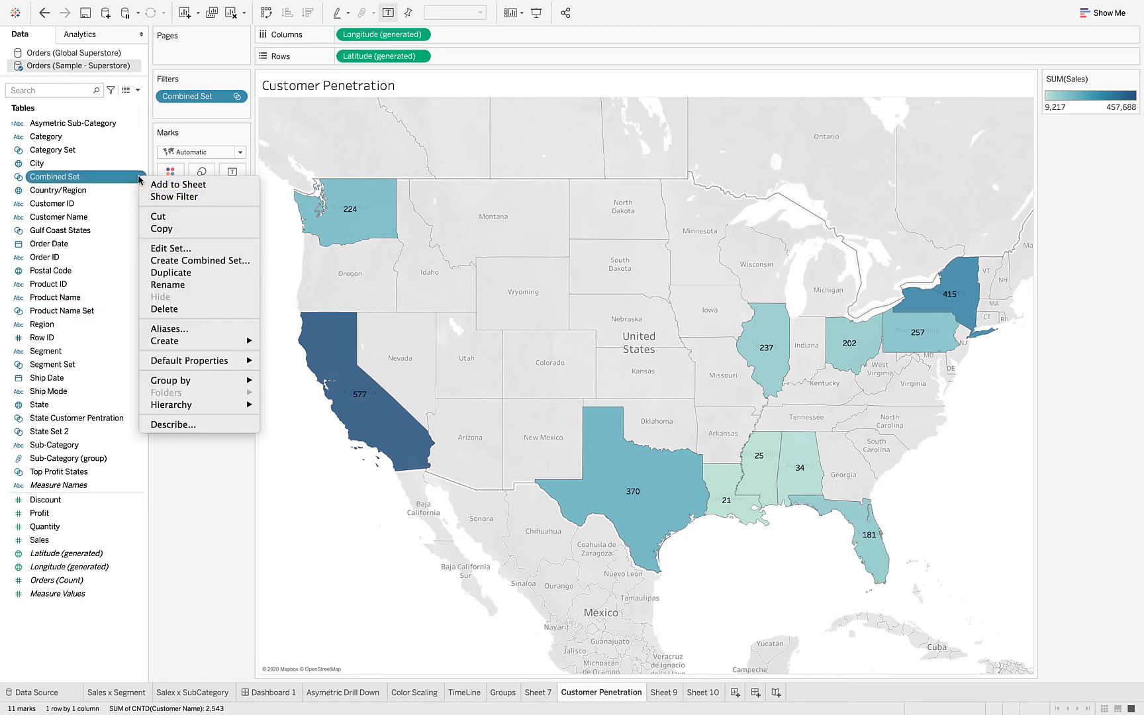
{"action": "left_click", "coordinate": [164, 249]}
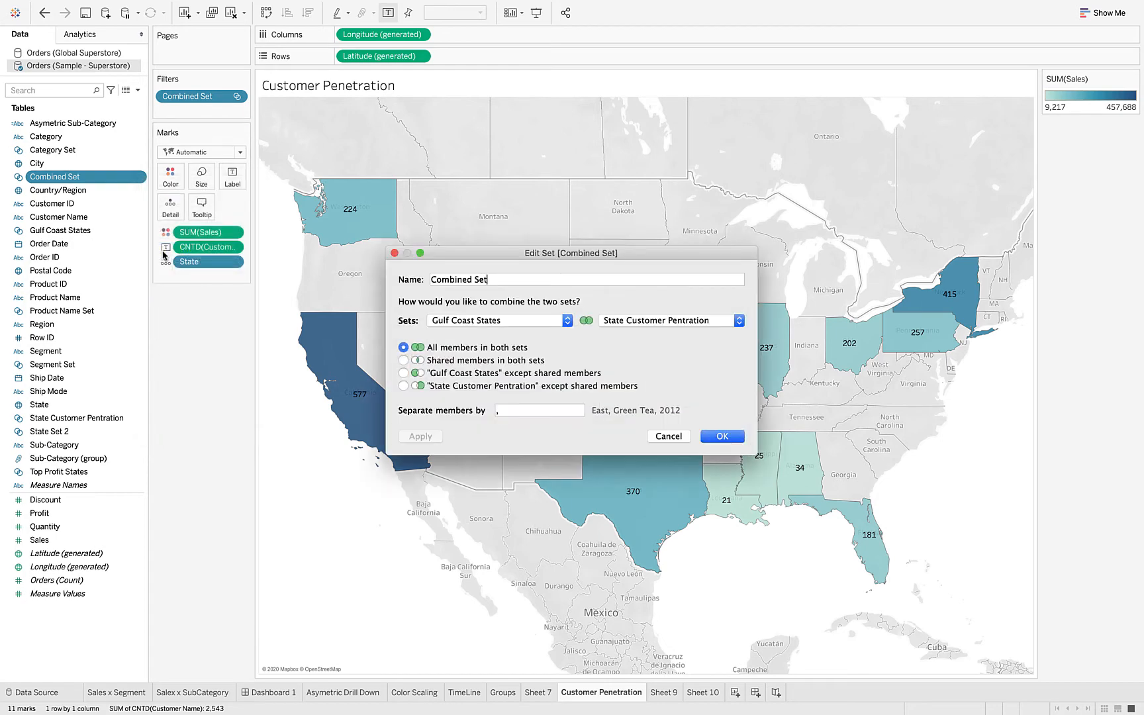
{"action": "left_click", "coordinate": [402, 360]}
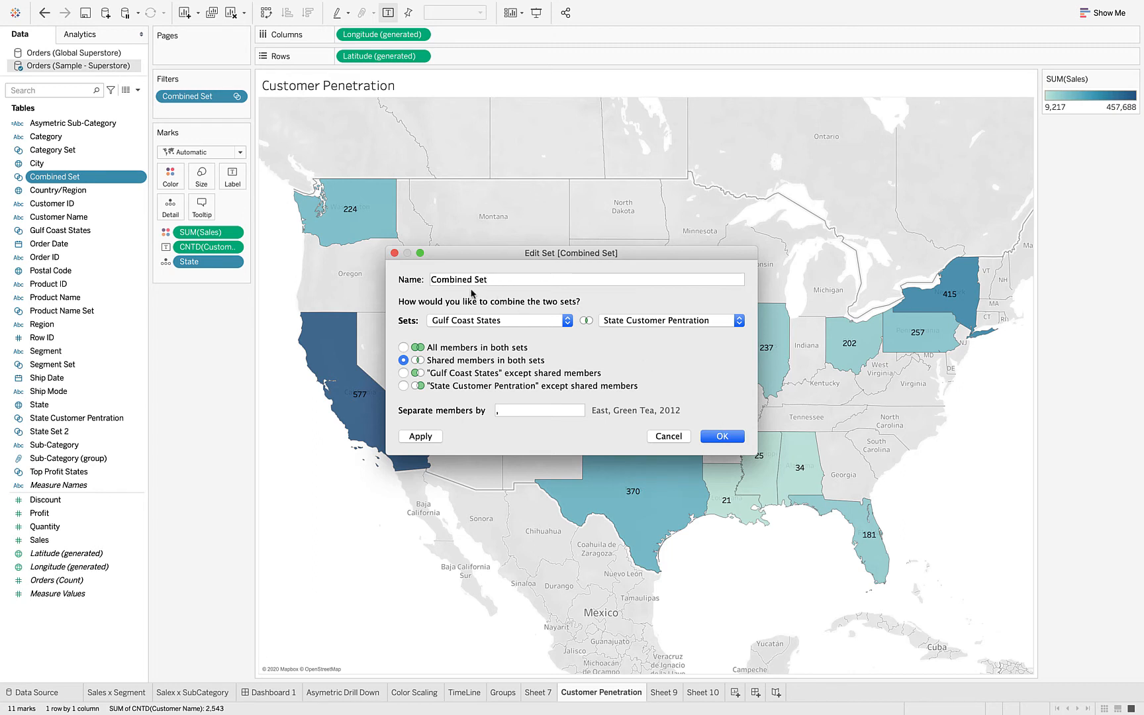
{"action": "left_click", "coordinate": [723, 437]}
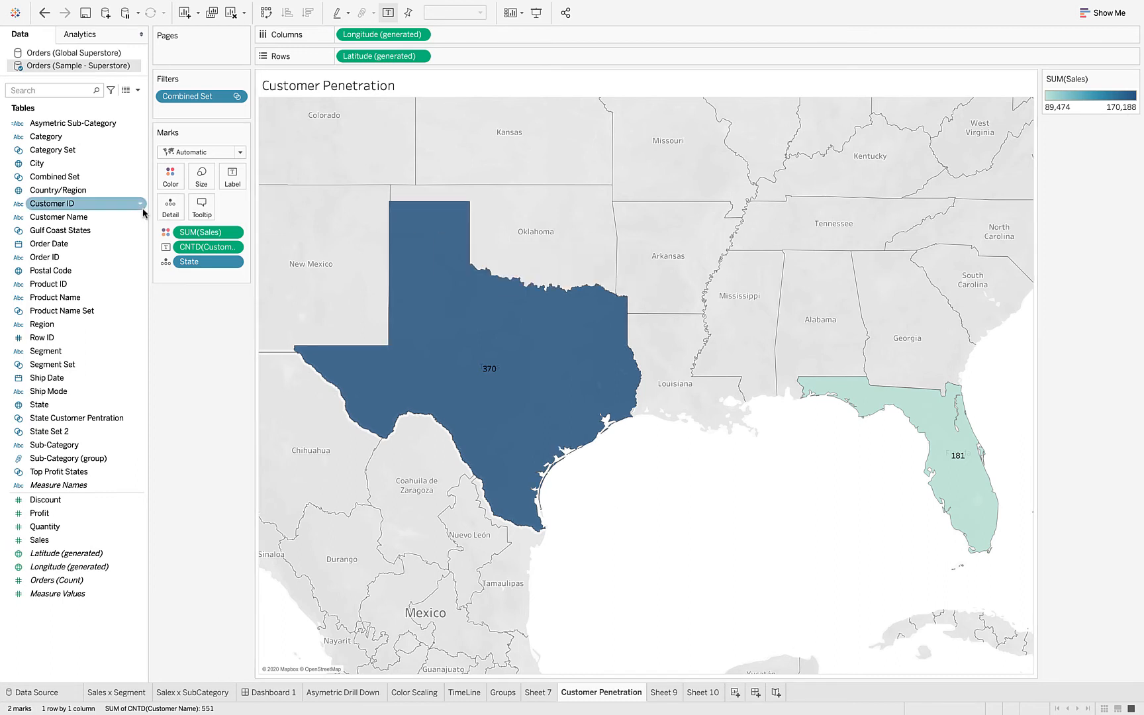
- Change Combined Set to contain "Gulf Coast States" except shared members
{"action": "left_click", "coordinate": [140, 177]}
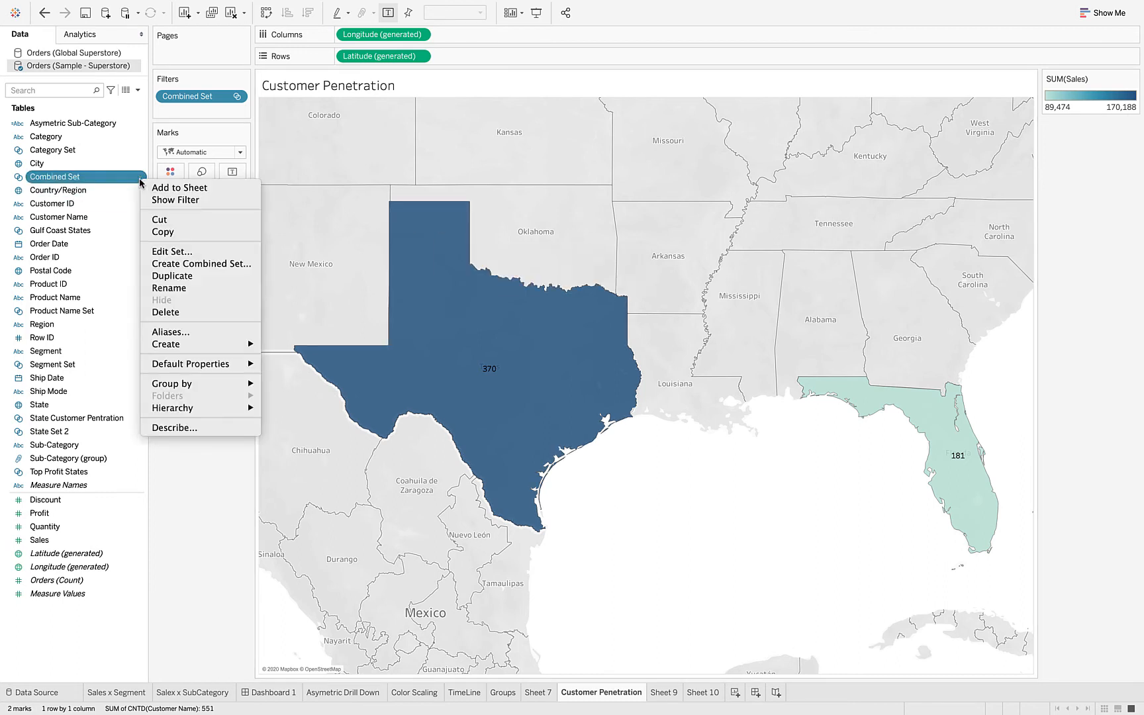
{"action": "left_click", "coordinate": [169, 253]}
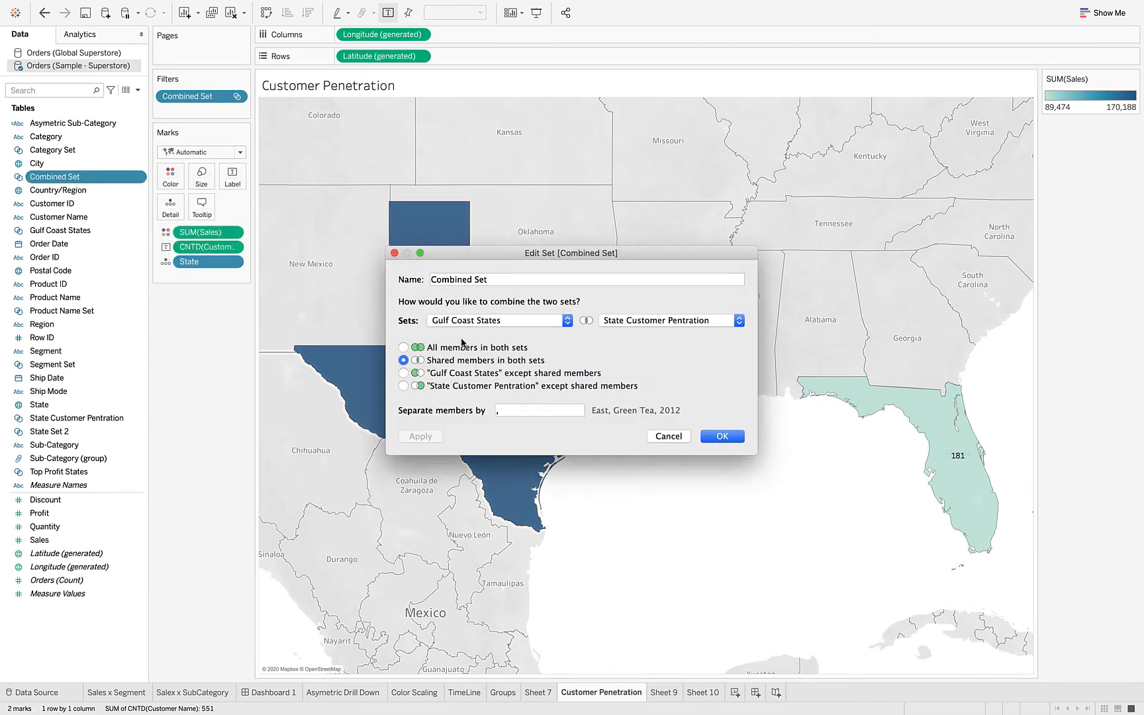
{"action": "left_click", "coordinate": [404, 374]}
{"action": "left_click", "coordinate": [722, 436]}
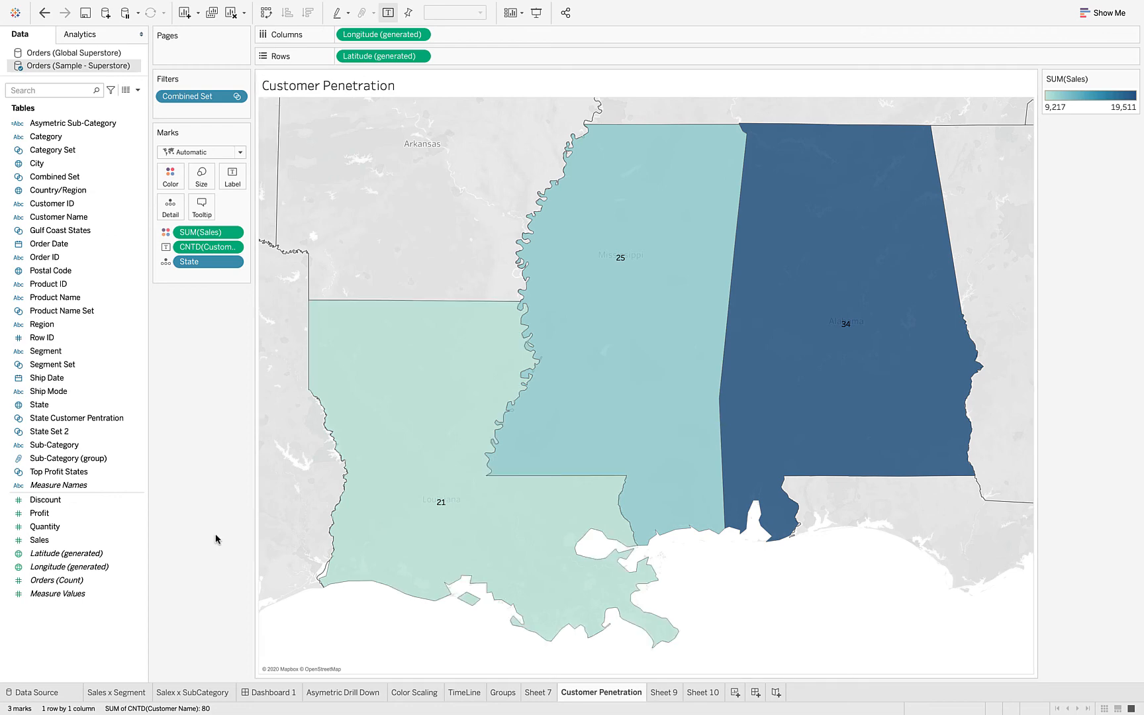
- Change Combined Set to contain "State Customer Pentration" except shared members
{"action": "left_click", "coordinate": [138, 179]}
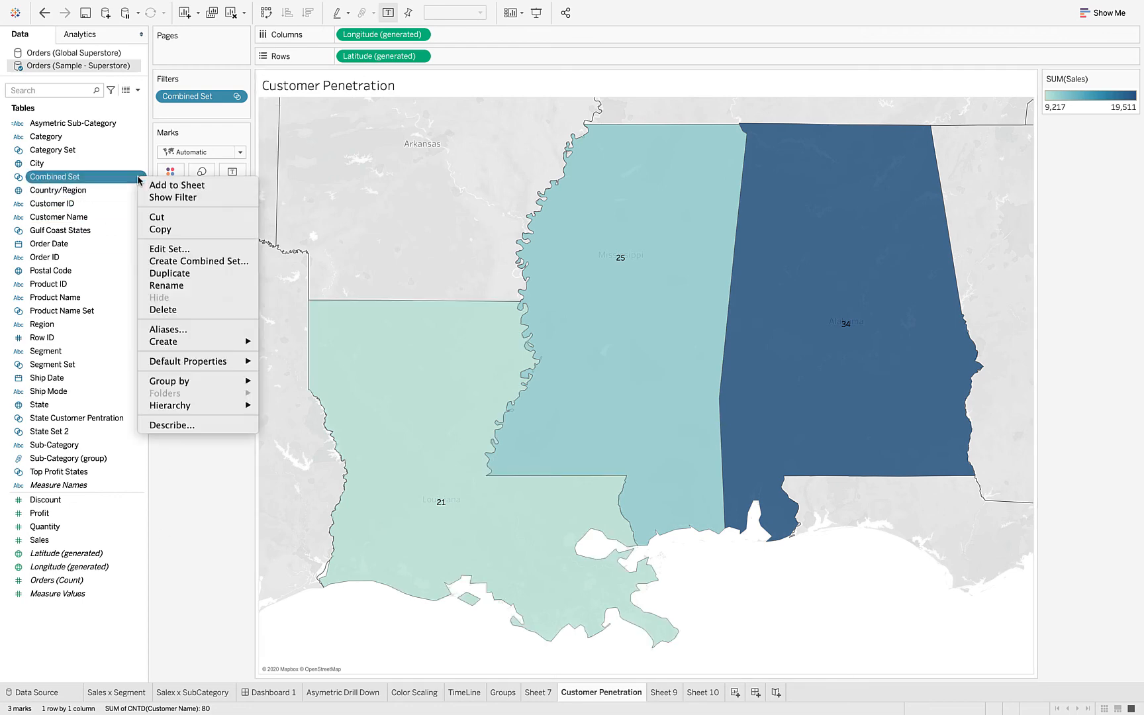
{"action": "left_click", "coordinate": [162, 250]}
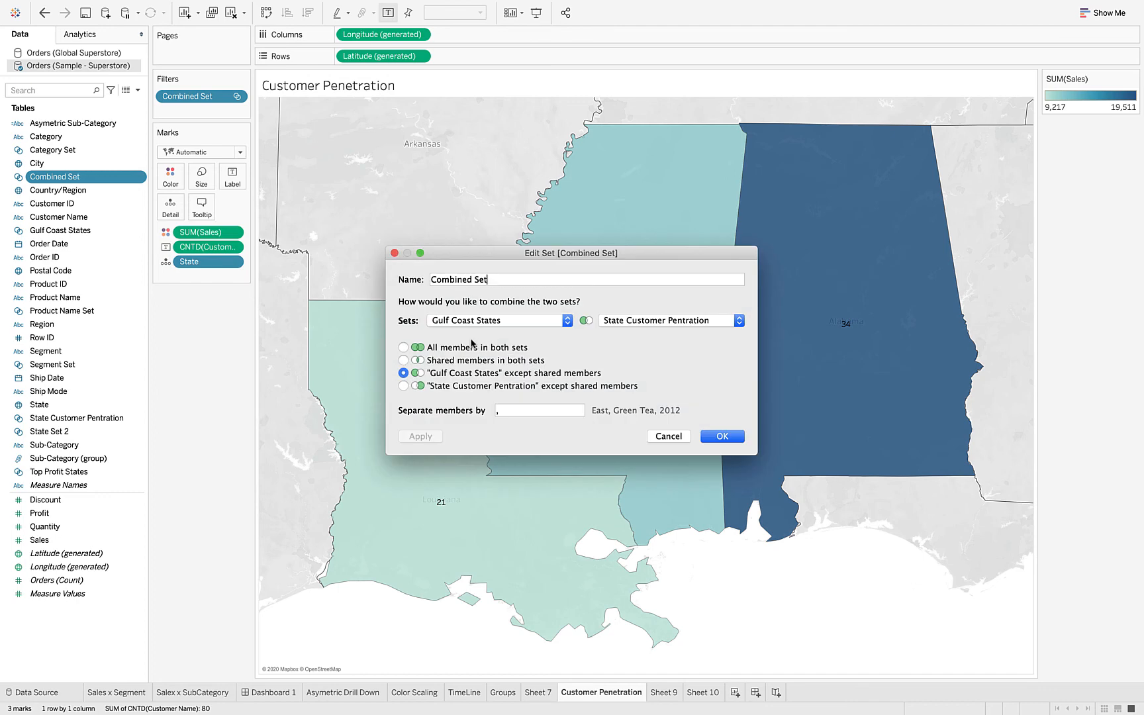
{"action": "left_click", "coordinate": [403, 387]}
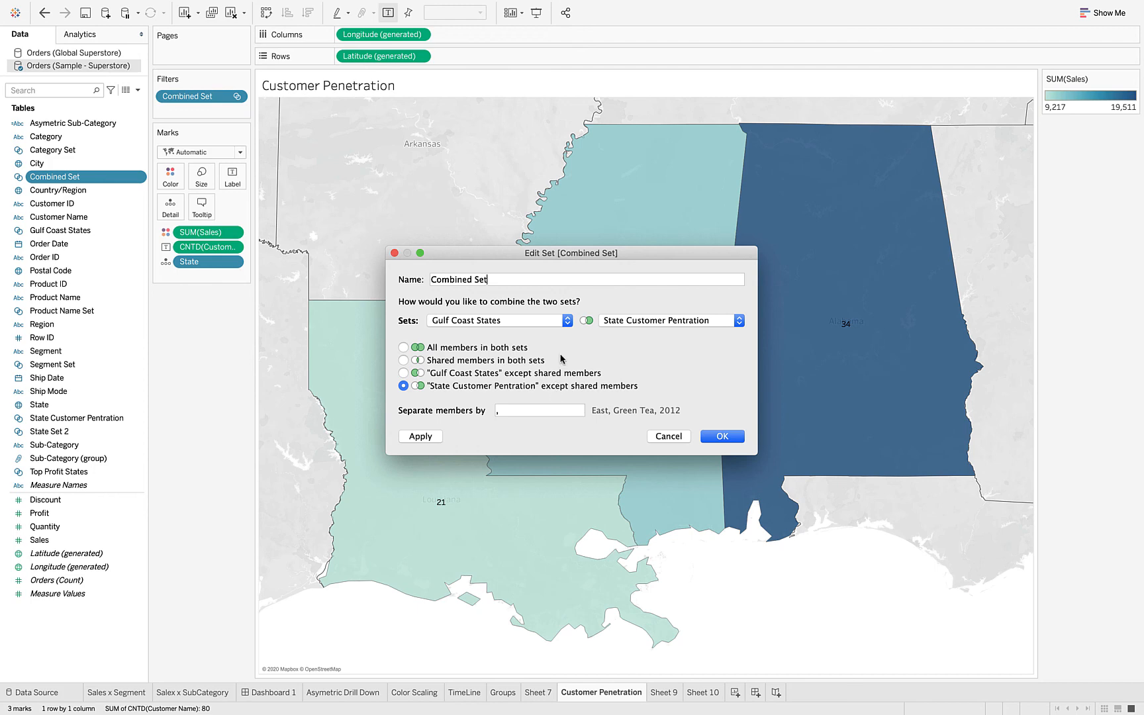
{"action": "left_click", "coordinate": [727, 440]}
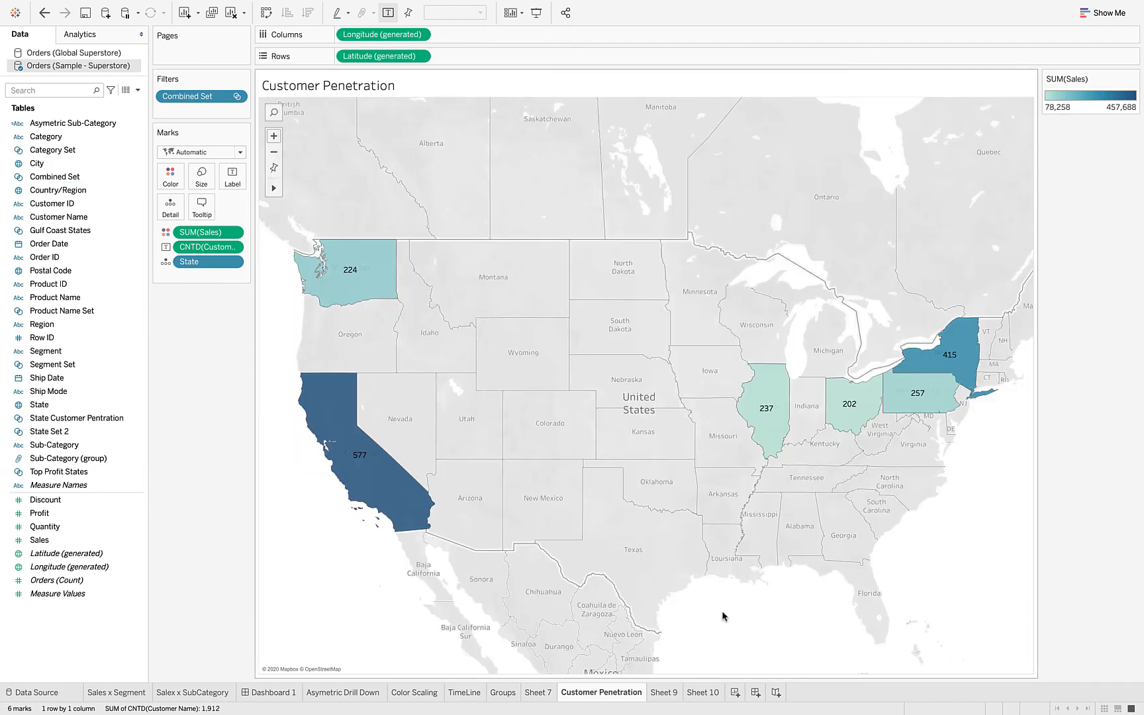